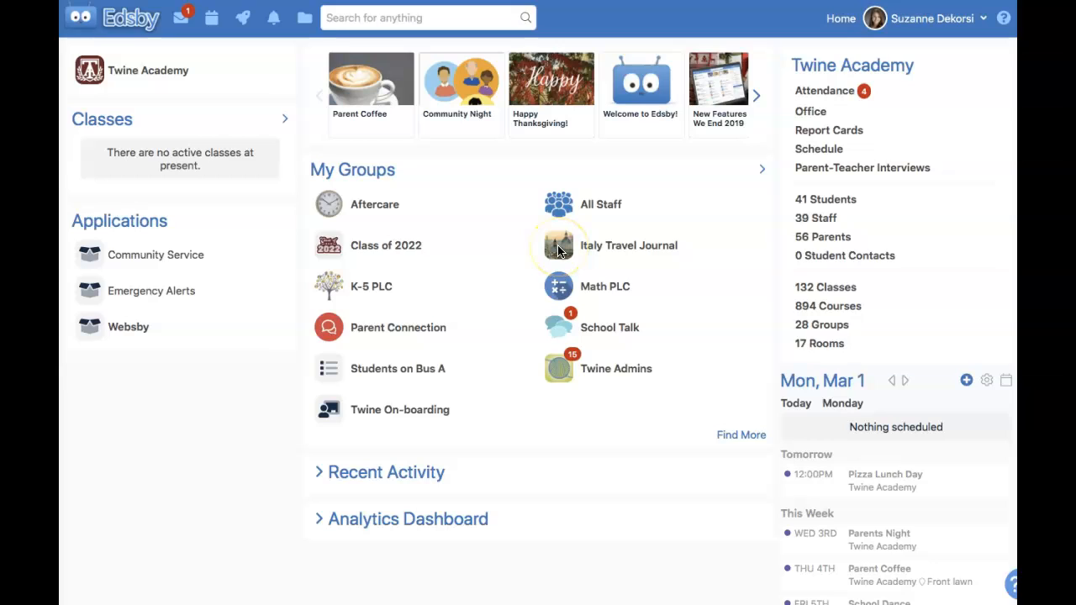
Browse the full directory of Twine Academy groups and close it again
{"action": "left_click", "coordinate": [561, 250]}
{"action": "left_click", "coordinate": [563, 251]}
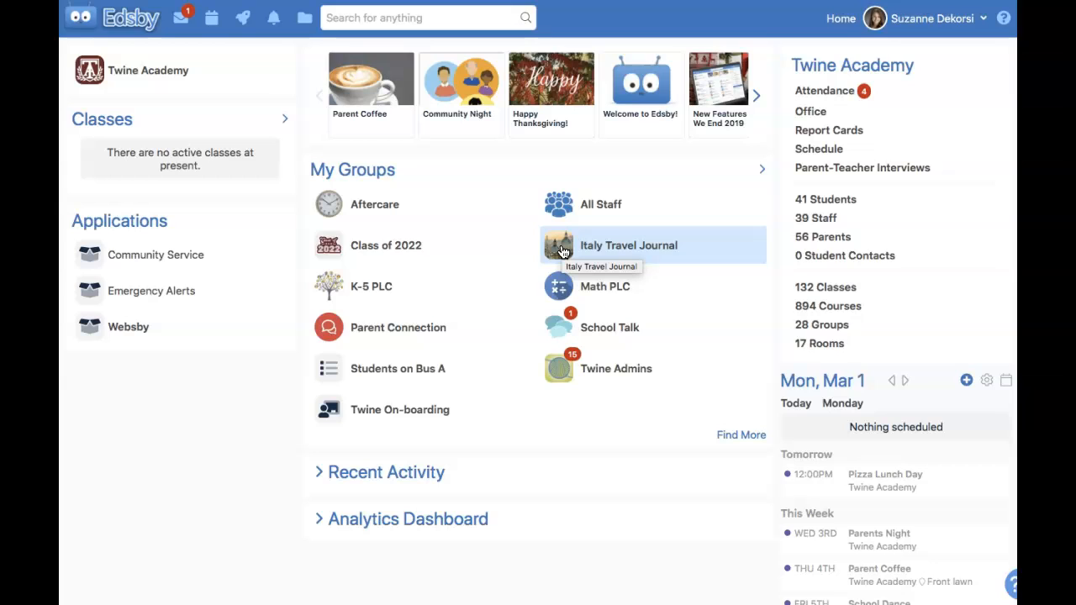
{"action": "left_click", "coordinate": [558, 250]}
{"action": "left_click", "coordinate": [716, 434]}
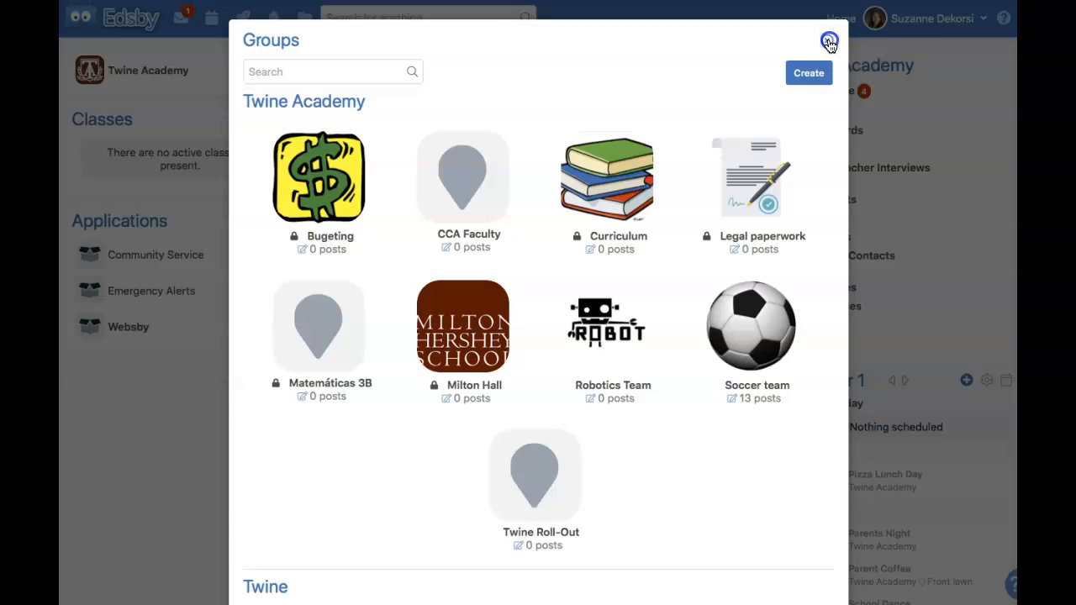
{"action": "left_click", "coordinate": [829, 43]}
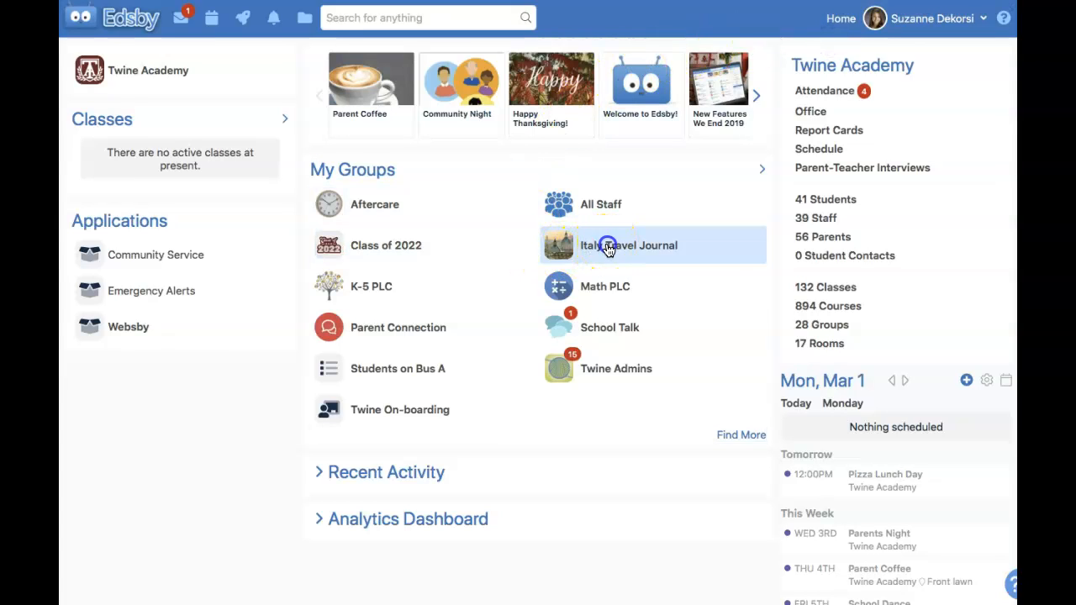
Open the Italy Travel Journal group's setup and review its description, moderator, Show To and Membership settings
{"action": "left_click", "coordinate": [608, 247]}
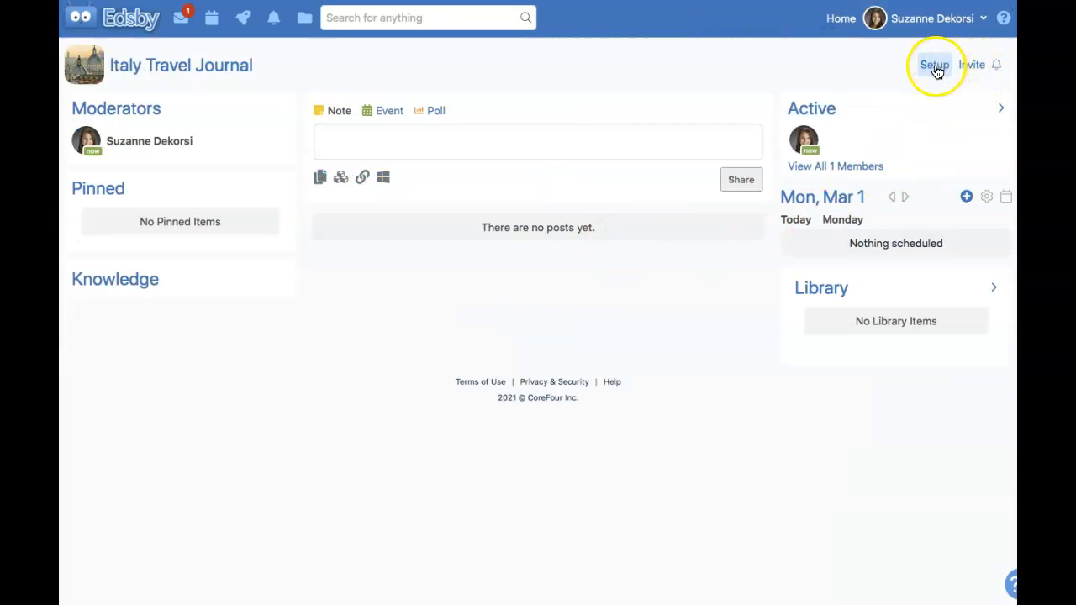
{"action": "left_click", "coordinate": [935, 67]}
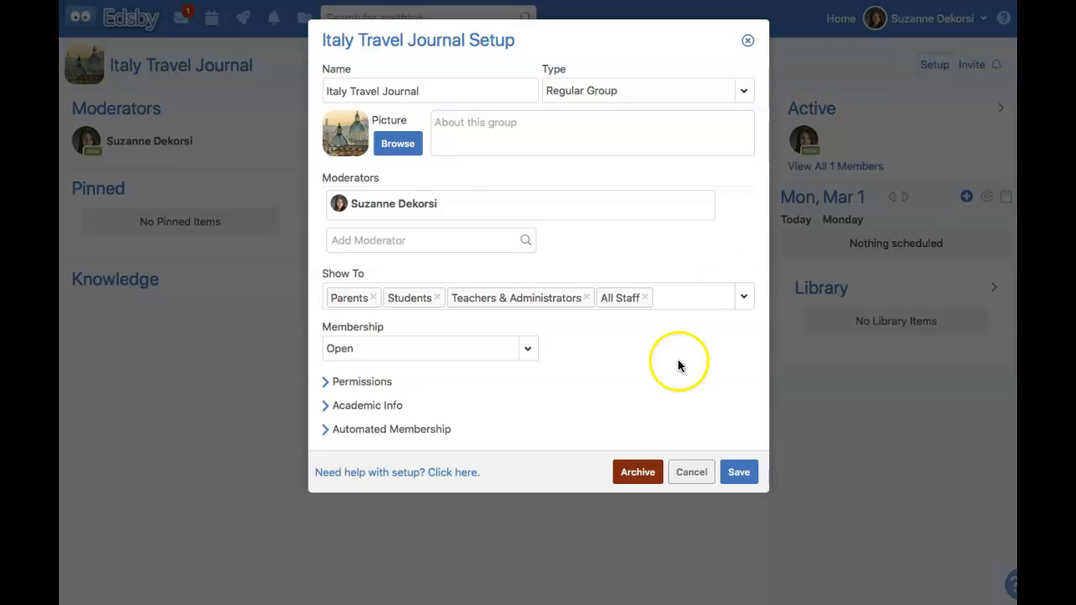
{"action": "left_click", "coordinate": [457, 147]}
{"action": "mouse_move", "coordinate": [345, 276]}
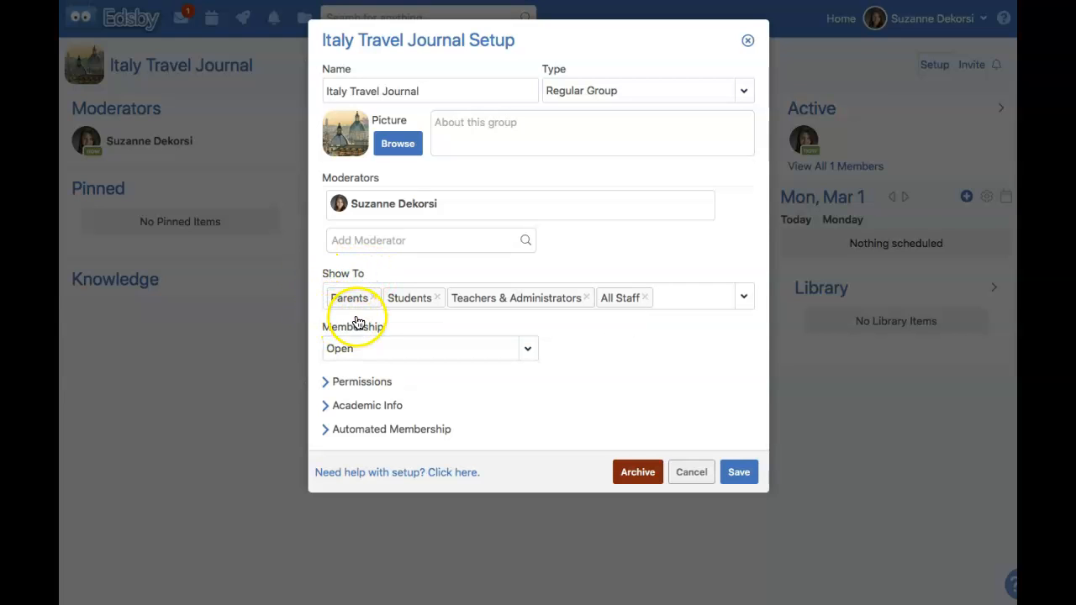
{"action": "mouse_move", "coordinate": [509, 327]}
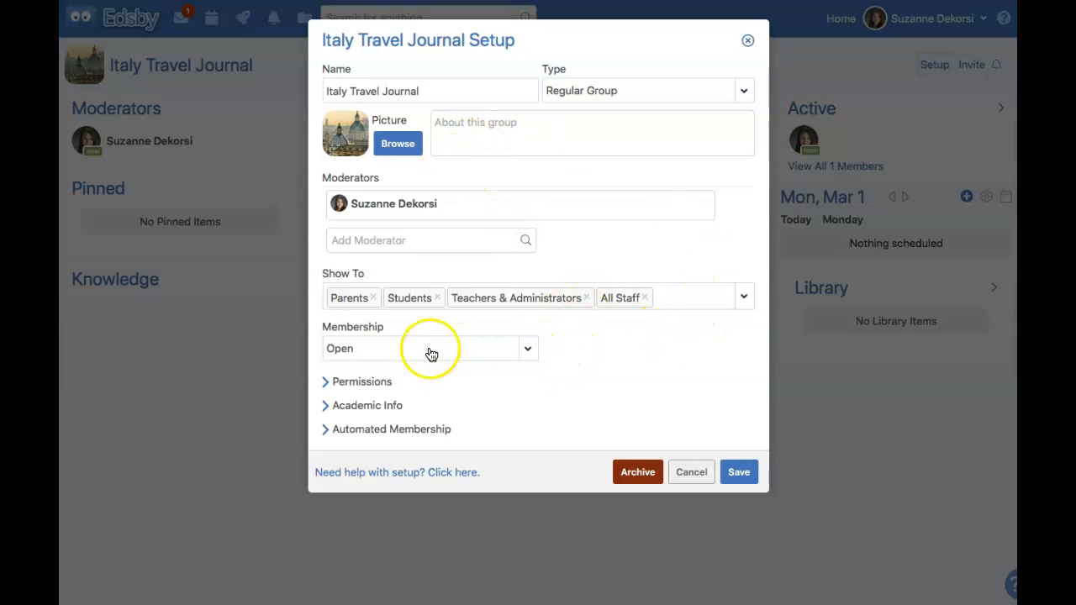
Try the Open and Closed membership options for the Italy Travel Journal group and discard the changes
{"action": "left_click", "coordinate": [525, 348]}
{"action": "left_click", "coordinate": [347, 376]}
{"action": "left_click", "coordinate": [527, 348]}
{"action": "left_click", "coordinate": [361, 400]}
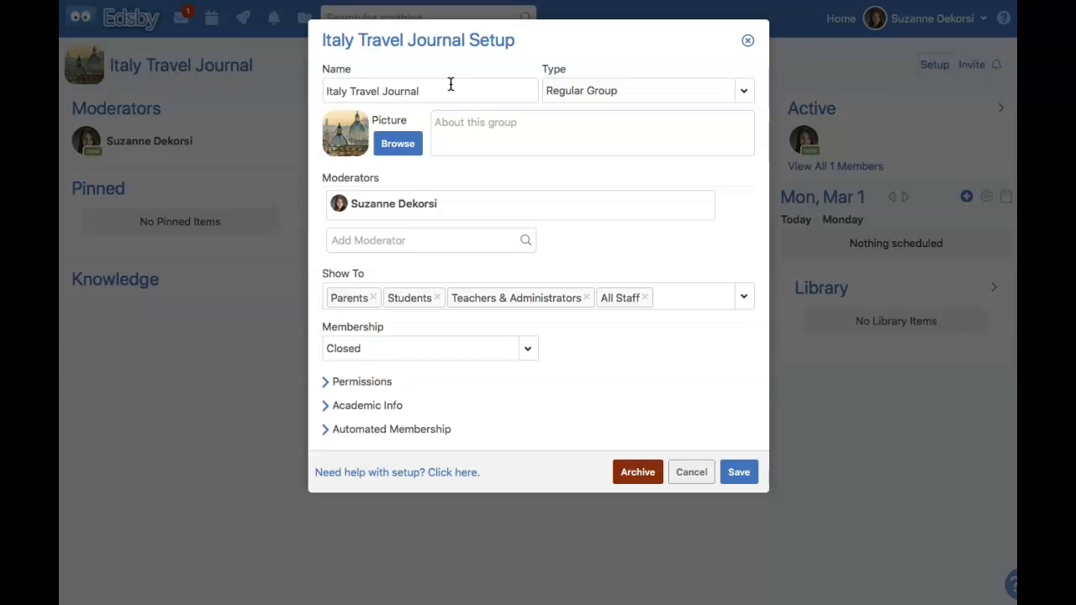
{"action": "left_click", "coordinate": [529, 349]}
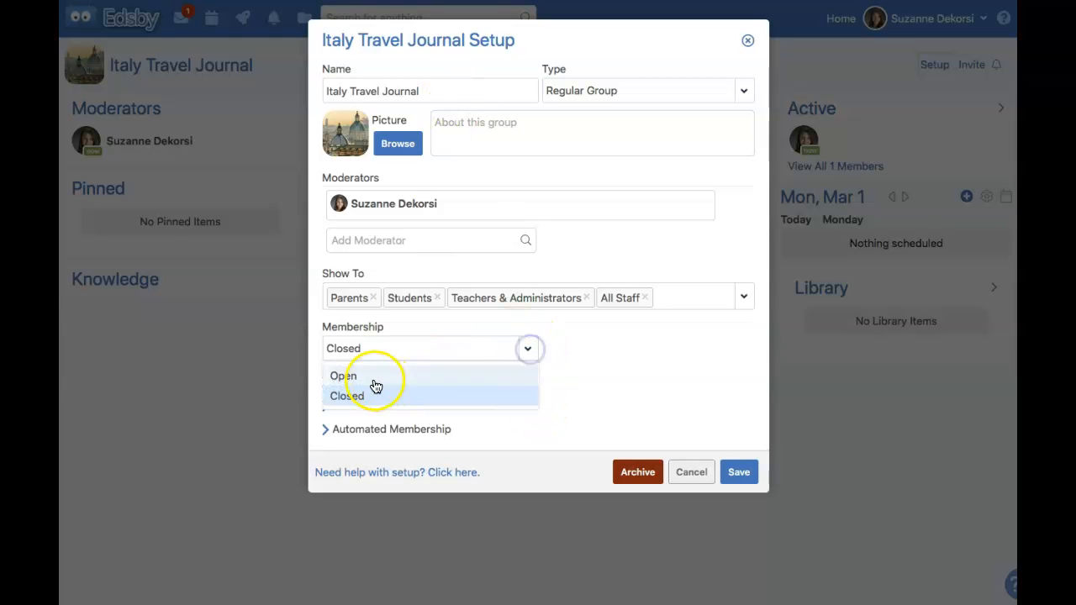
{"action": "left_click", "coordinate": [374, 378]}
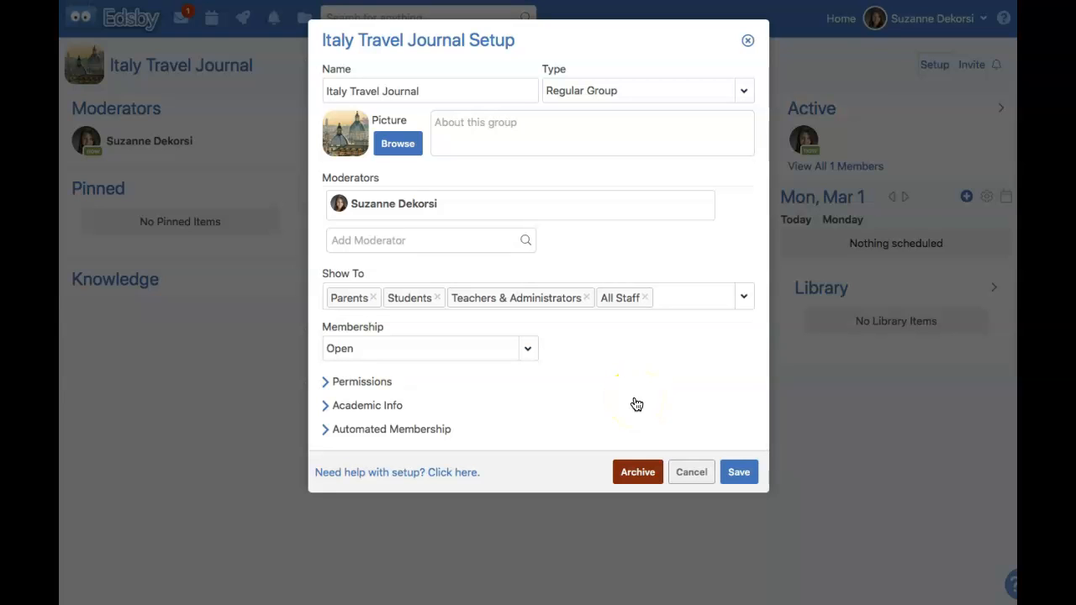
{"action": "left_click", "coordinate": [691, 472]}
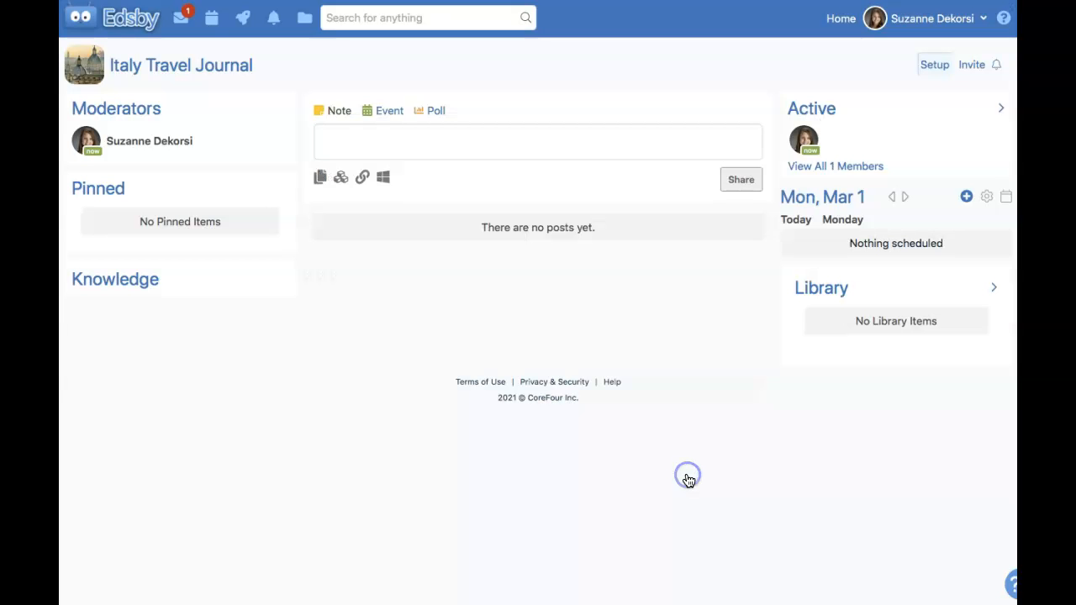
Return to the home page and open the setup of the All Staff group
{"action": "left_click", "coordinate": [120, 20]}
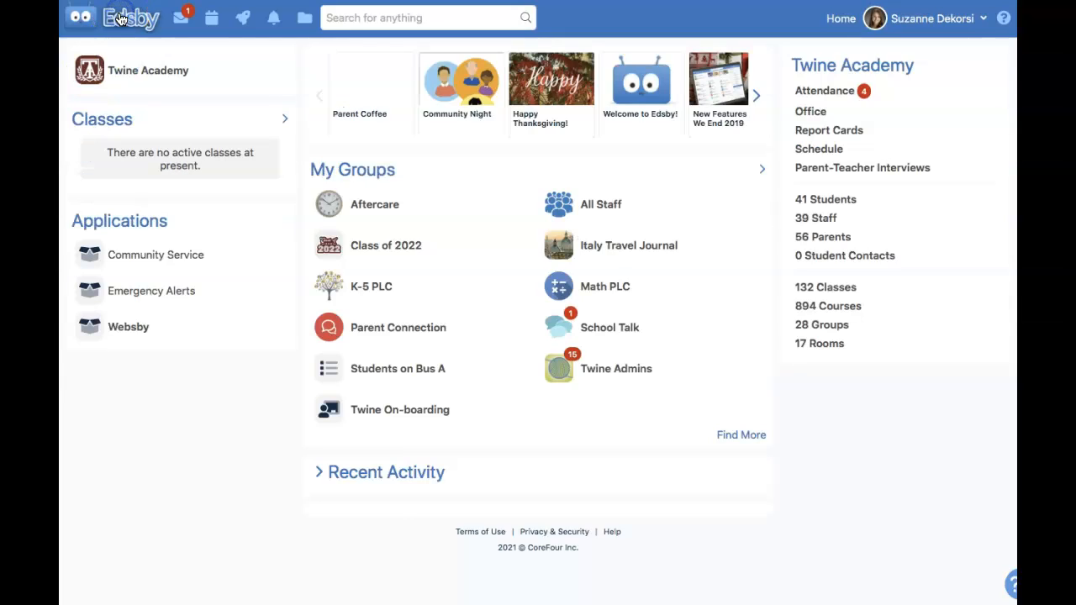
{"action": "left_click", "coordinate": [216, 25]}
{"action": "left_click", "coordinate": [590, 206]}
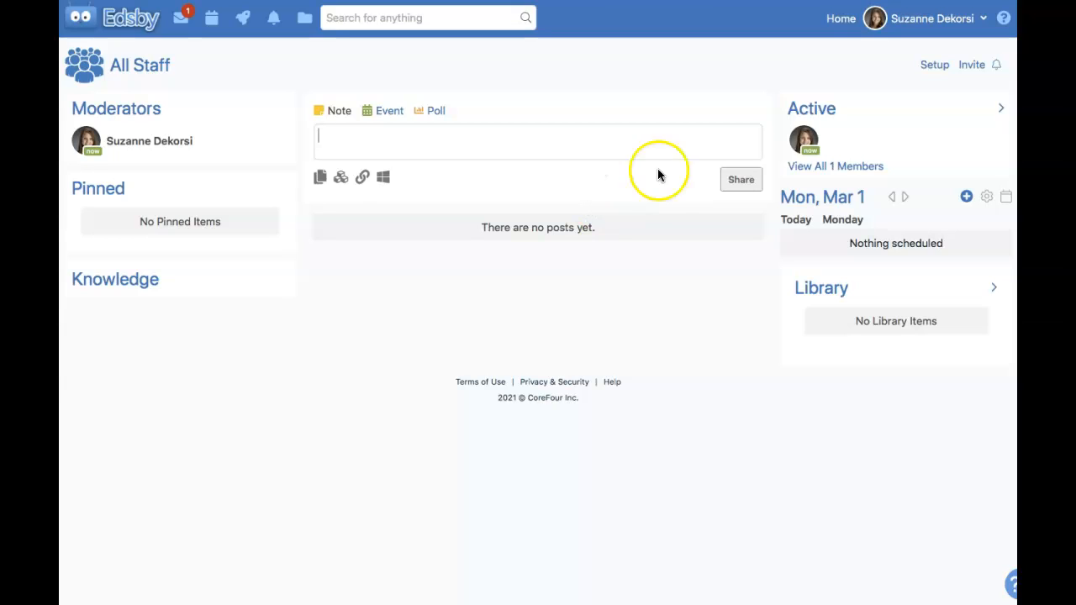
{"action": "left_click", "coordinate": [928, 73]}
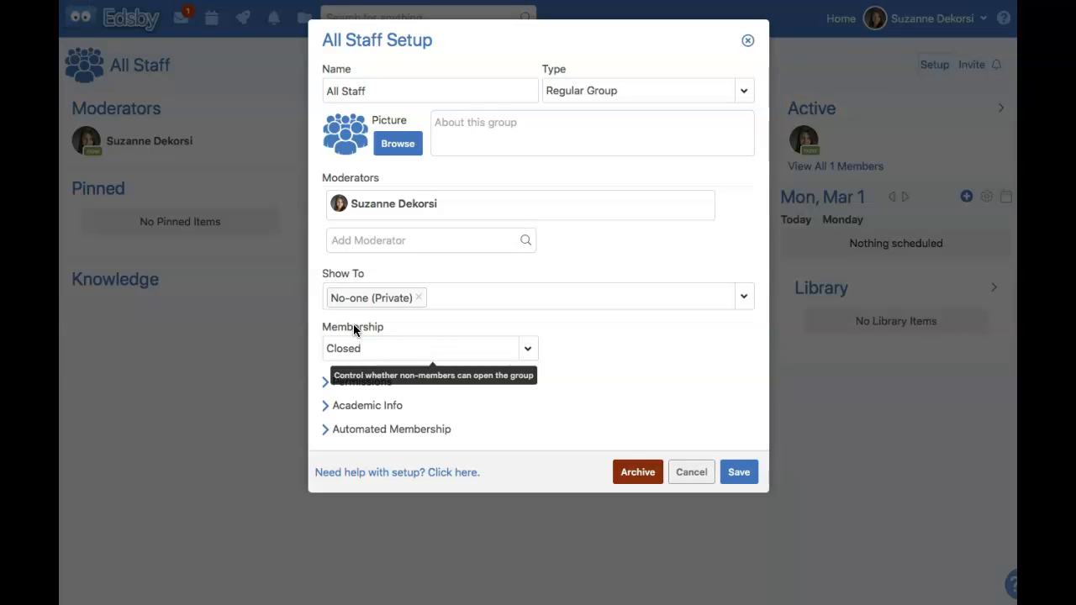
Set the All Staff group's automated membership to subscribe the Teacher, Administrator and Guidance user types
{"action": "left_click", "coordinate": [326, 431]}
{"action": "scroll", "coordinate": [477, 417], "scroll_direction": "down", "scroll_amount": 3}
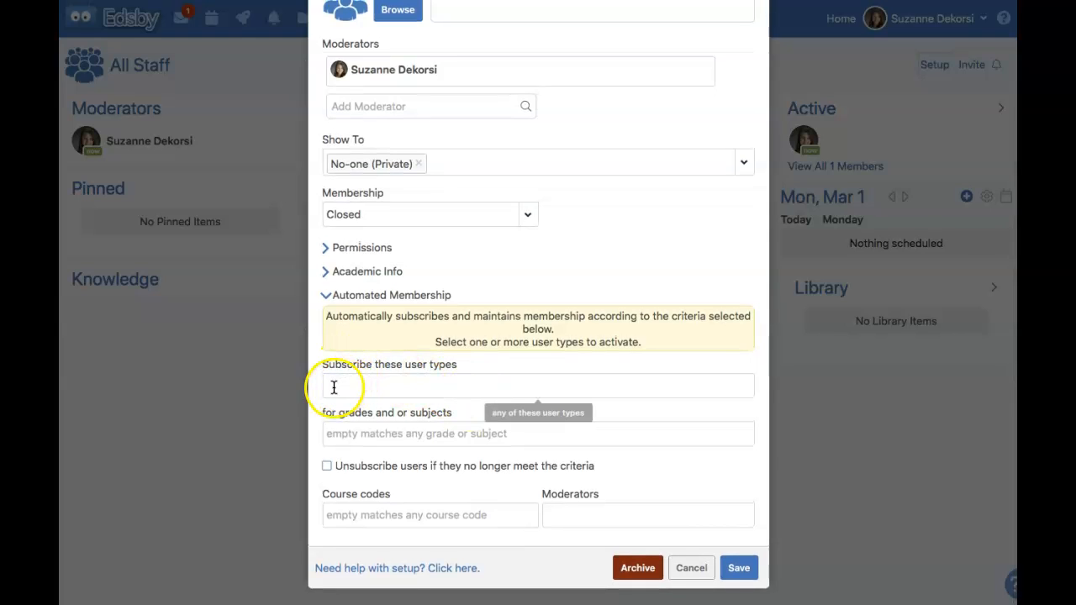
{"action": "left_click", "coordinate": [336, 385]}
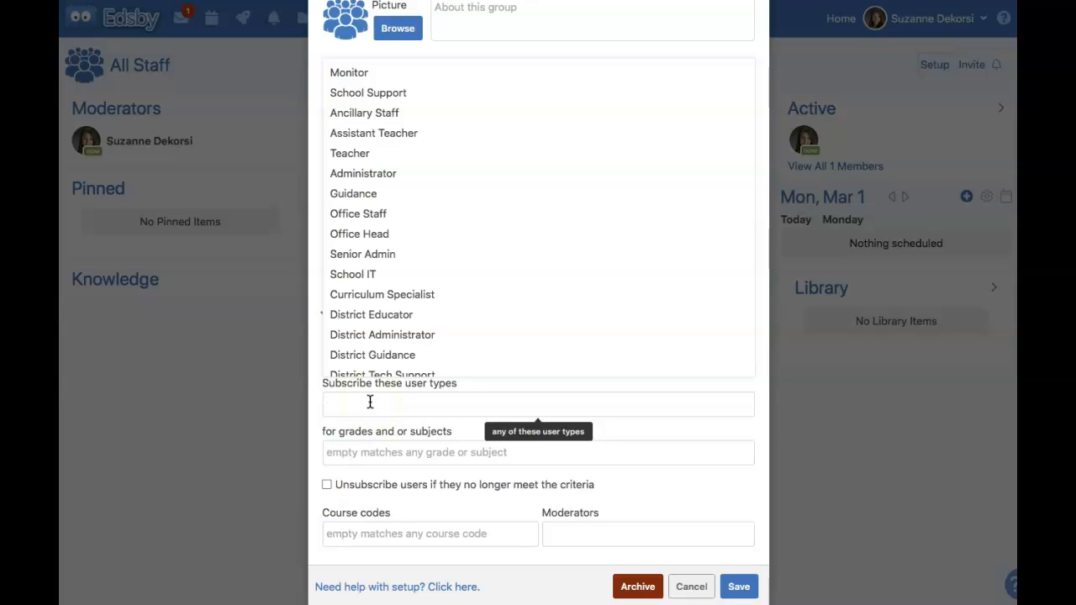
{"action": "left_click", "coordinate": [347, 154]}
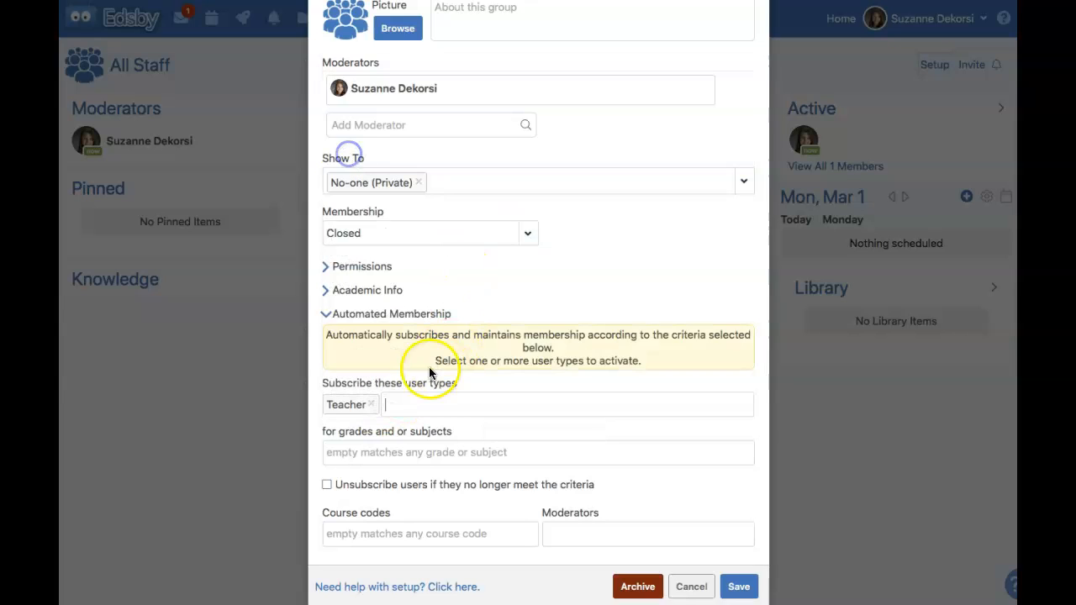
{"action": "left_click", "coordinate": [399, 405]}
{"action": "left_click", "coordinate": [379, 160]}
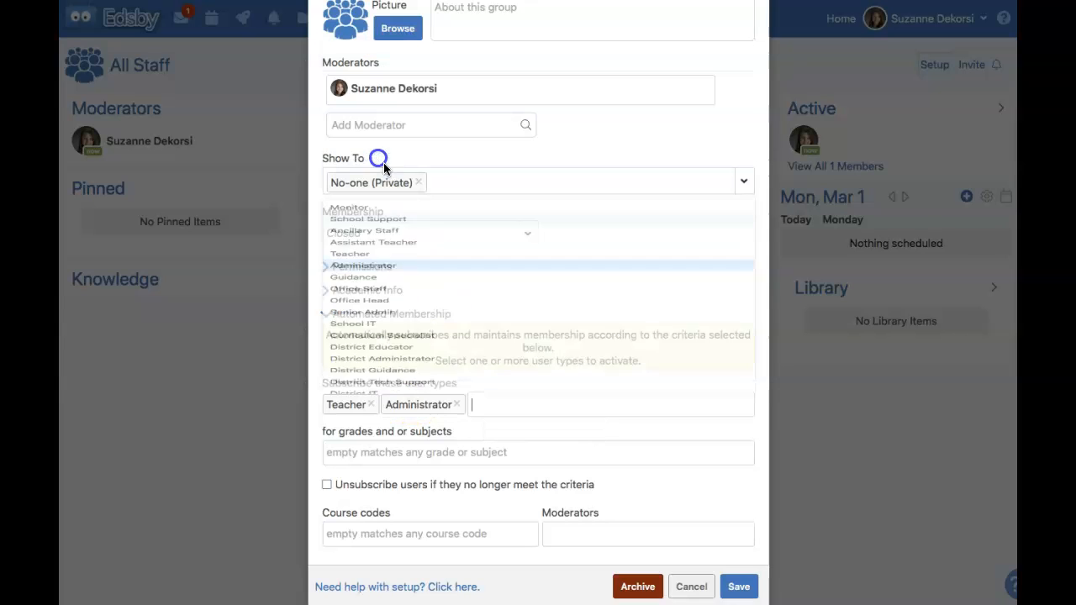
{"action": "left_click", "coordinate": [488, 406]}
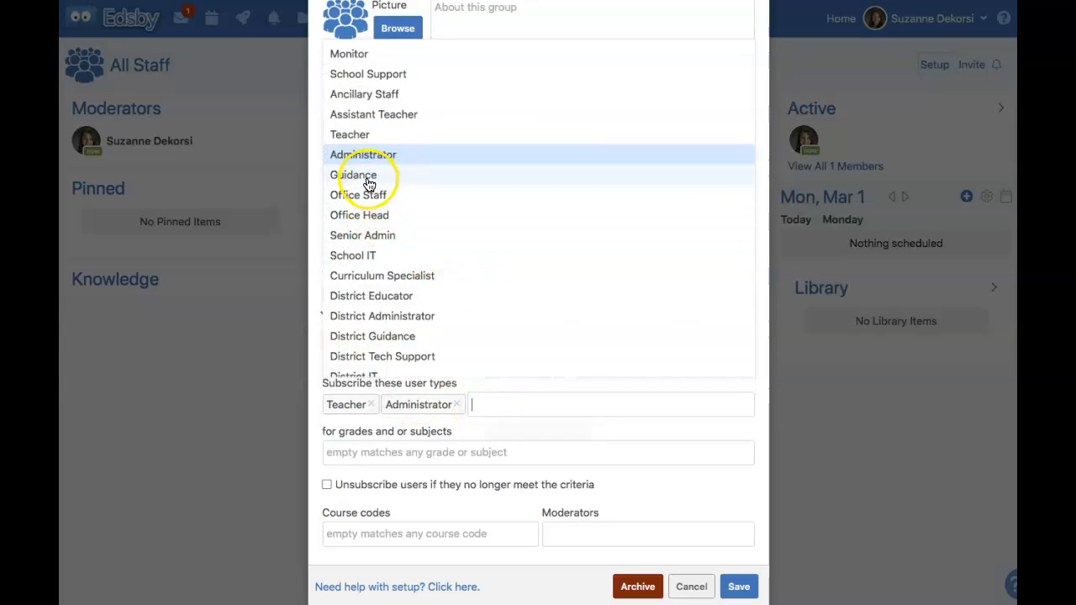
{"action": "left_click", "coordinate": [368, 183]}
Add Office Head, Senior Admin, School IT and Ancillary Staff to the automatically subscribed user types
{"action": "left_click", "coordinate": [560, 402]}
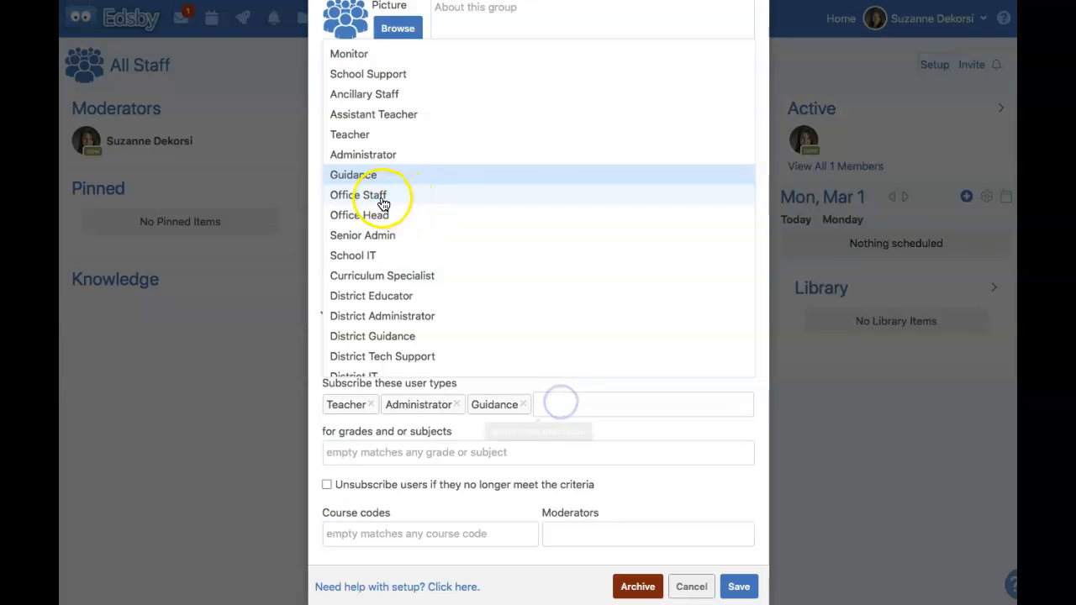
{"action": "left_click", "coordinate": [404, 215]}
{"action": "left_click", "coordinate": [624, 403]}
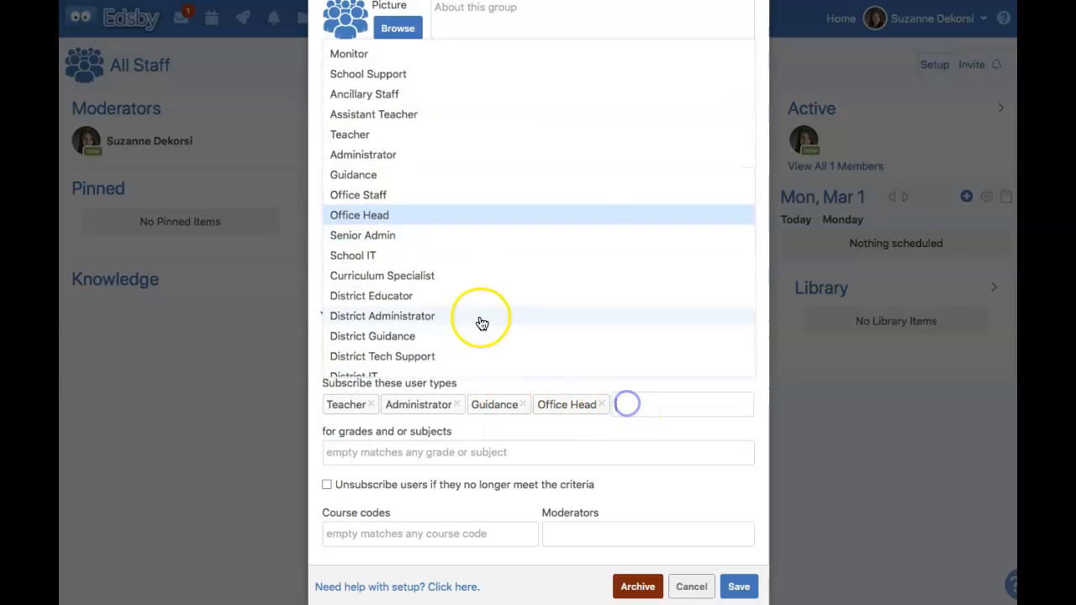
{"action": "left_click", "coordinate": [362, 236]}
{"action": "left_click", "coordinate": [597, 431]}
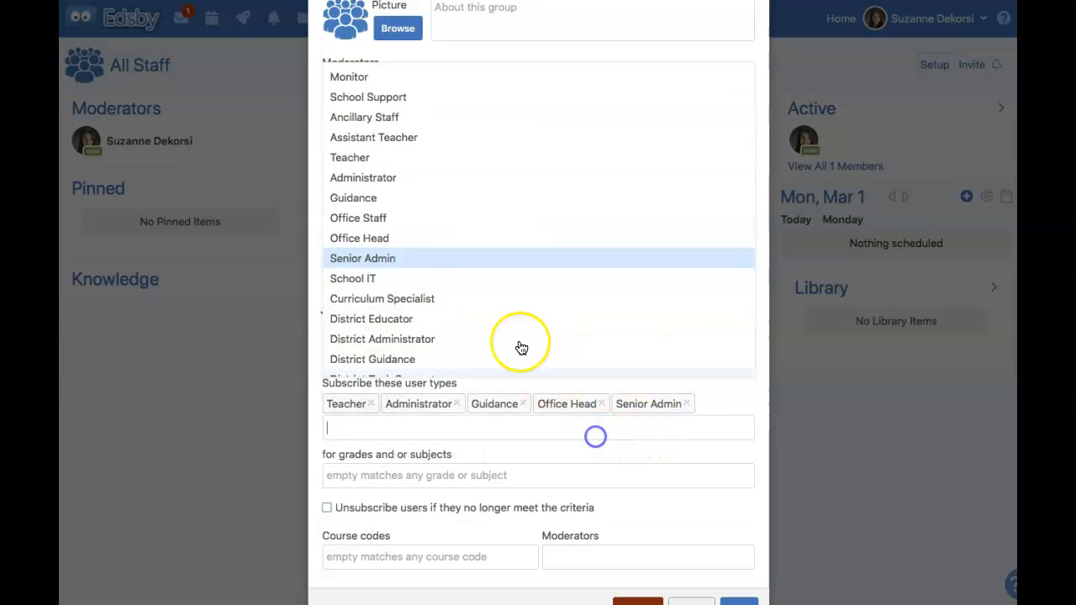
{"action": "left_click", "coordinate": [360, 279]}
{"action": "left_click", "coordinate": [398, 451]}
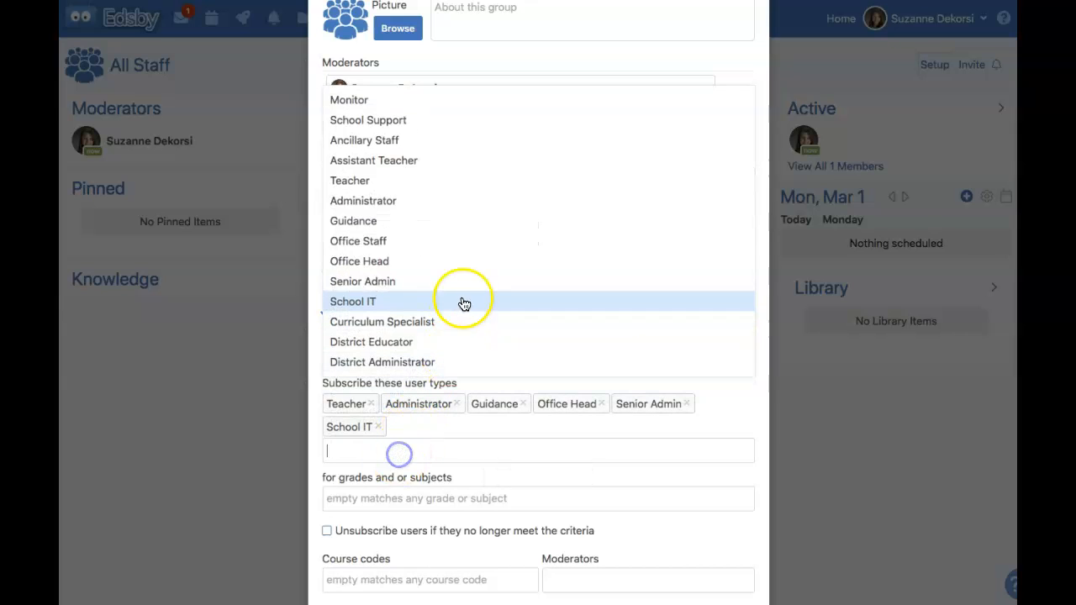
{"action": "left_click", "coordinate": [332, 139]}
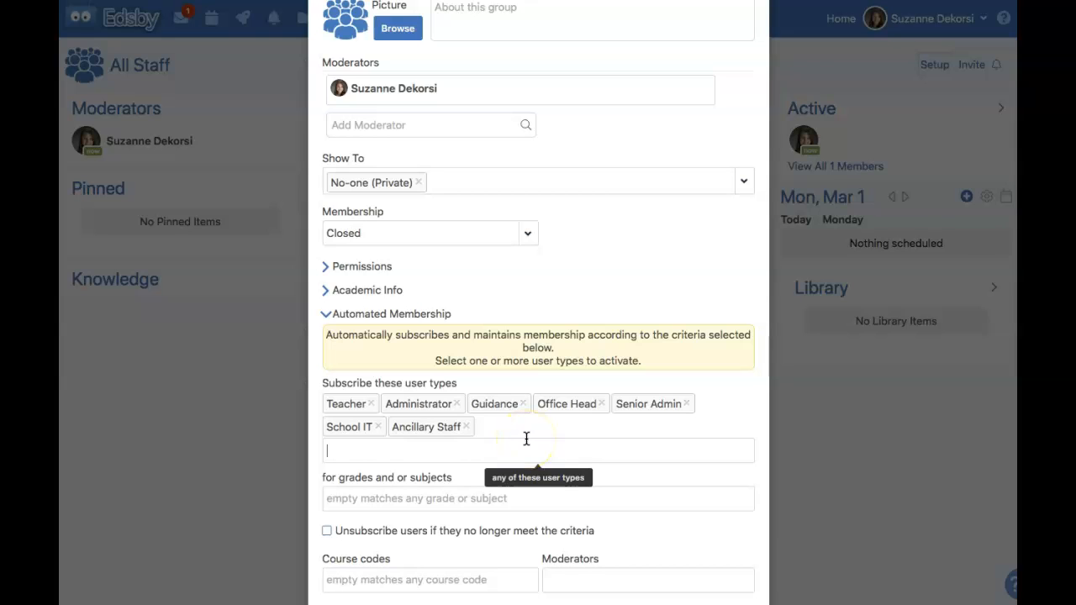
Enable unsubscribing users who no longer meet the criteria and save the All Staff setup
{"action": "scroll", "coordinate": [527, 437], "scroll_direction": "down", "scroll_amount": 2}
{"action": "left_click", "coordinate": [327, 478]}
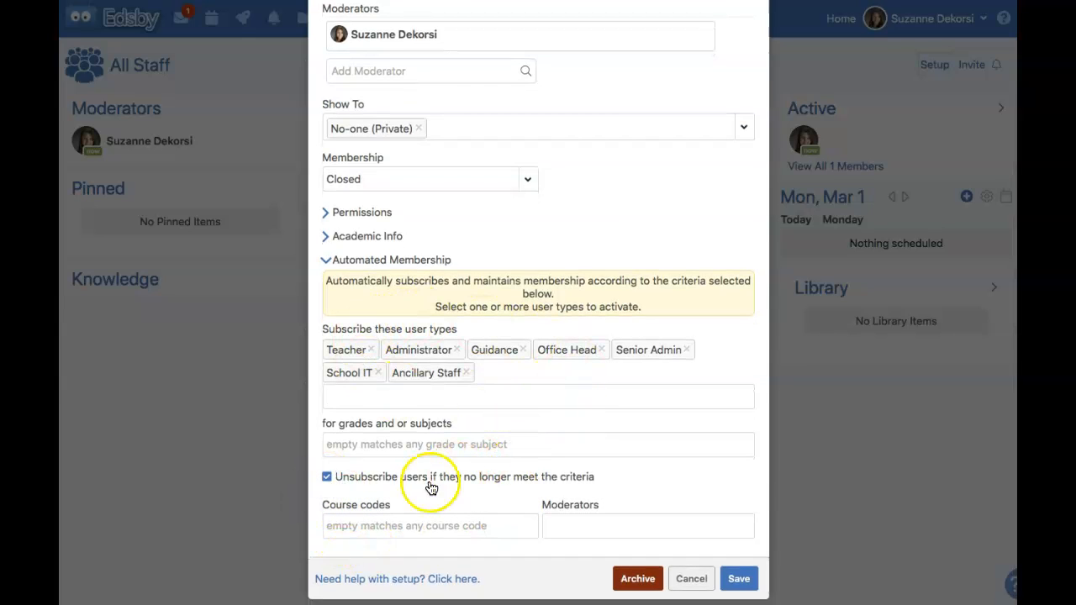
{"action": "mouse_move", "coordinate": [382, 486]}
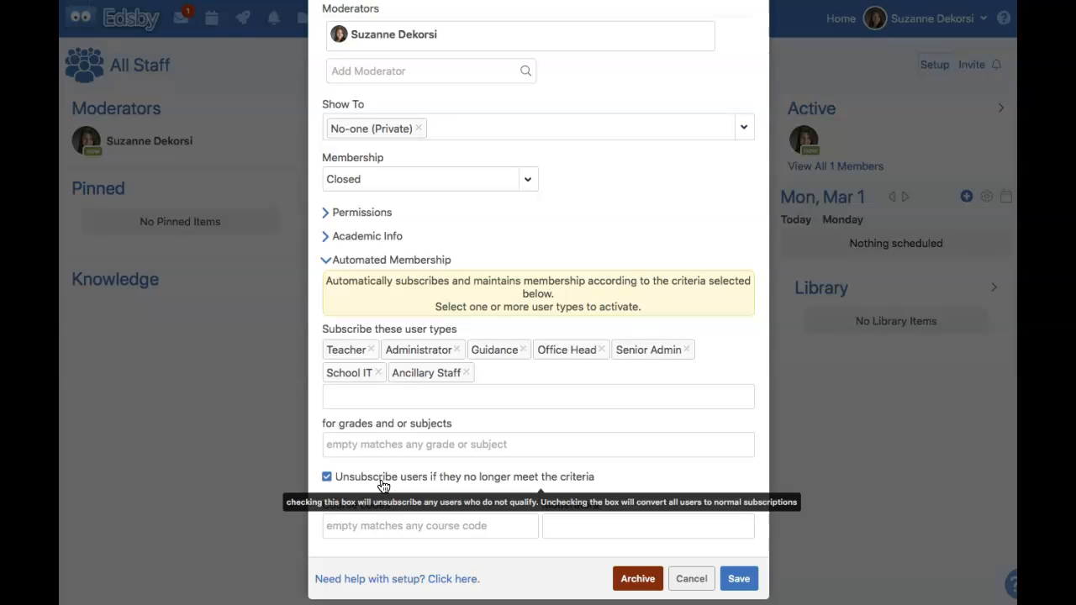
{"action": "left_click", "coordinate": [742, 581]}
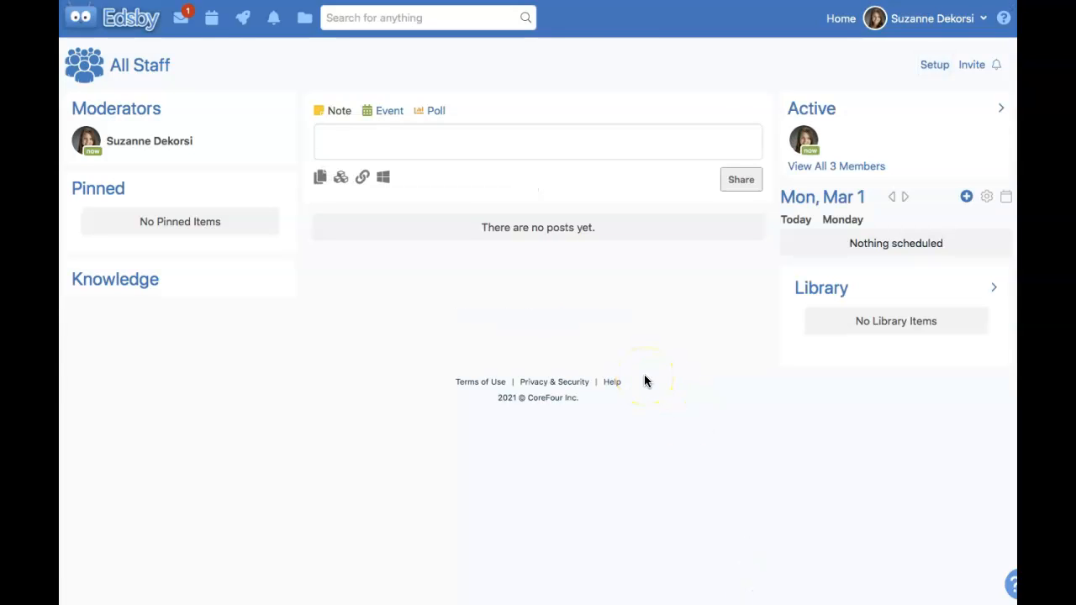
Return to the home page and open the Class of 2022 group
{"action": "left_click", "coordinate": [139, 25]}
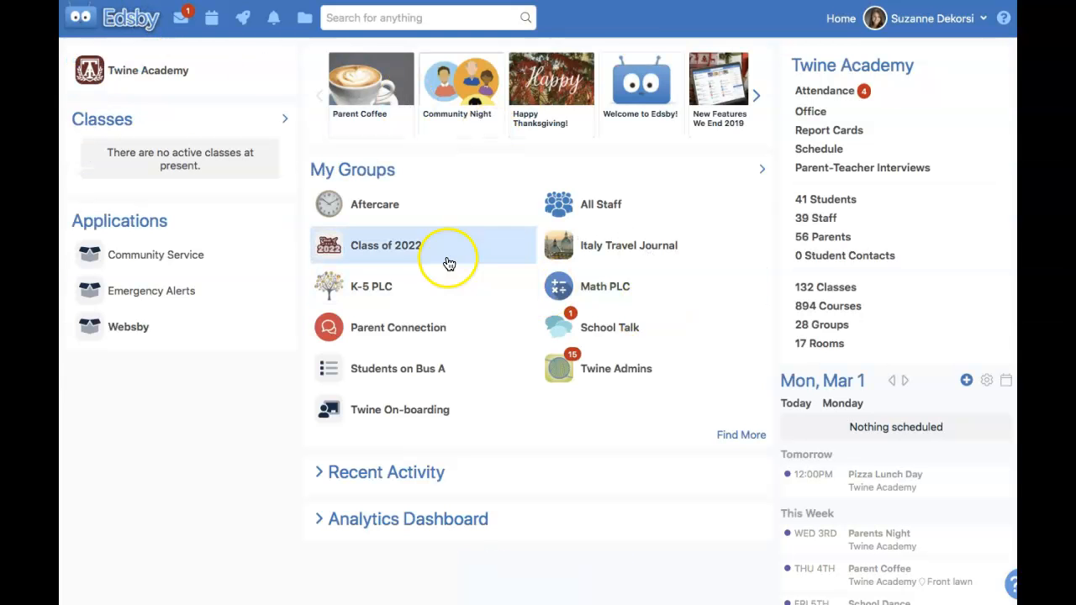
{"action": "left_click", "coordinate": [379, 252]}
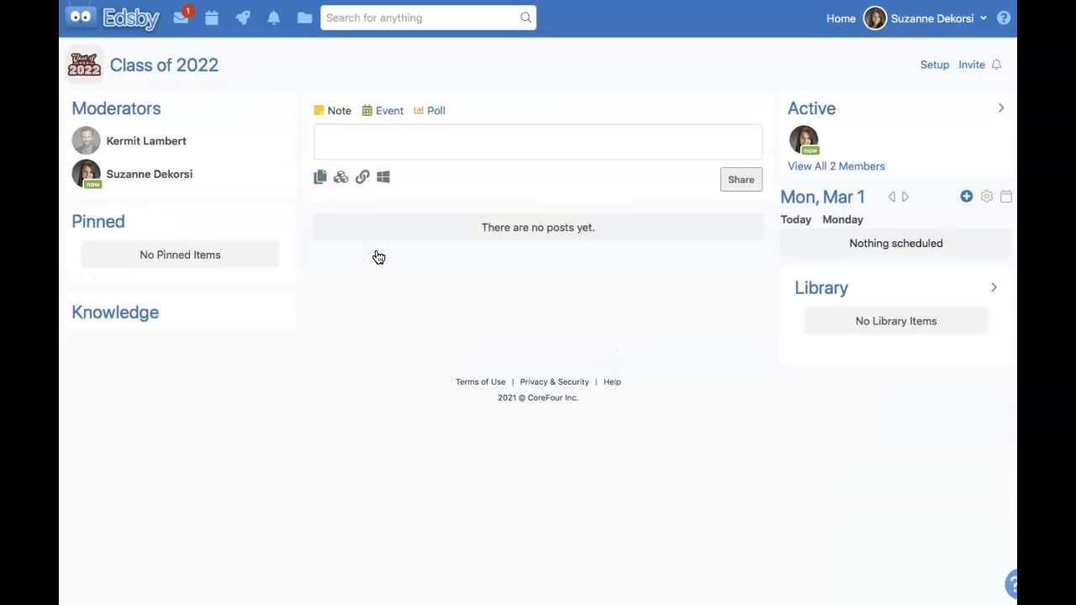
{"action": "left_click", "coordinate": [470, 363]}
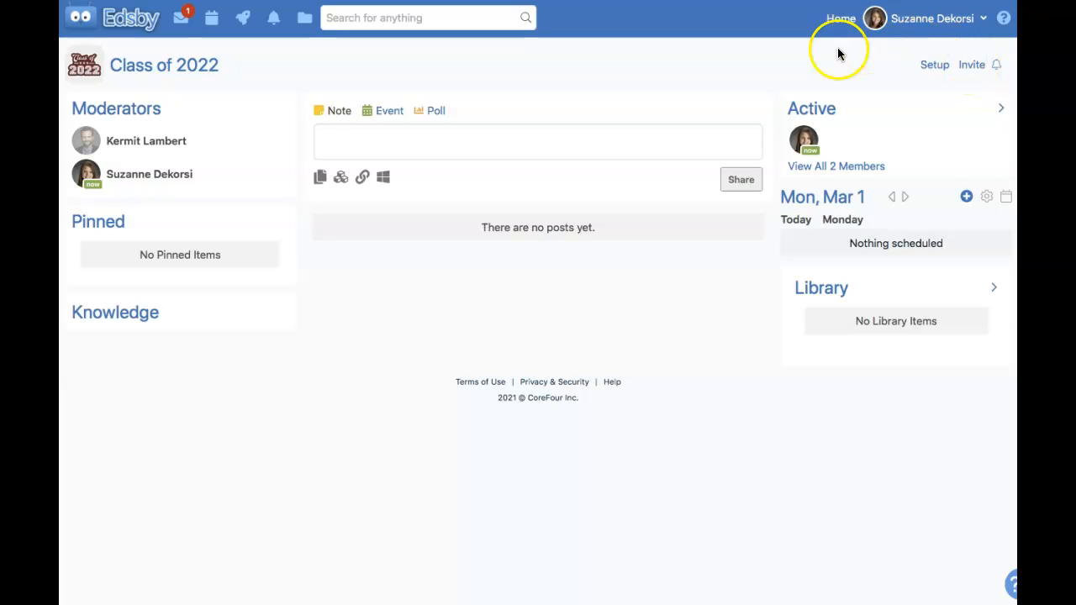
Try to invite a Grade 11 student to the Class of 2022 group and cancel the invitation
{"action": "left_click", "coordinate": [971, 67]}
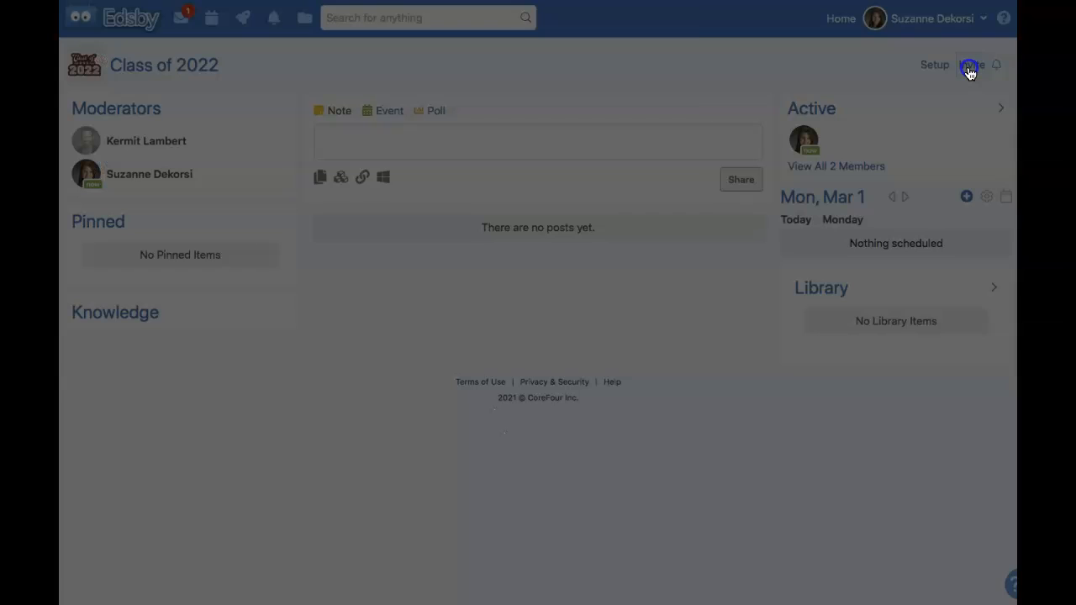
{"action": "left_click", "coordinate": [446, 91]}
{"action": "left_click", "coordinate": [430, 93]}
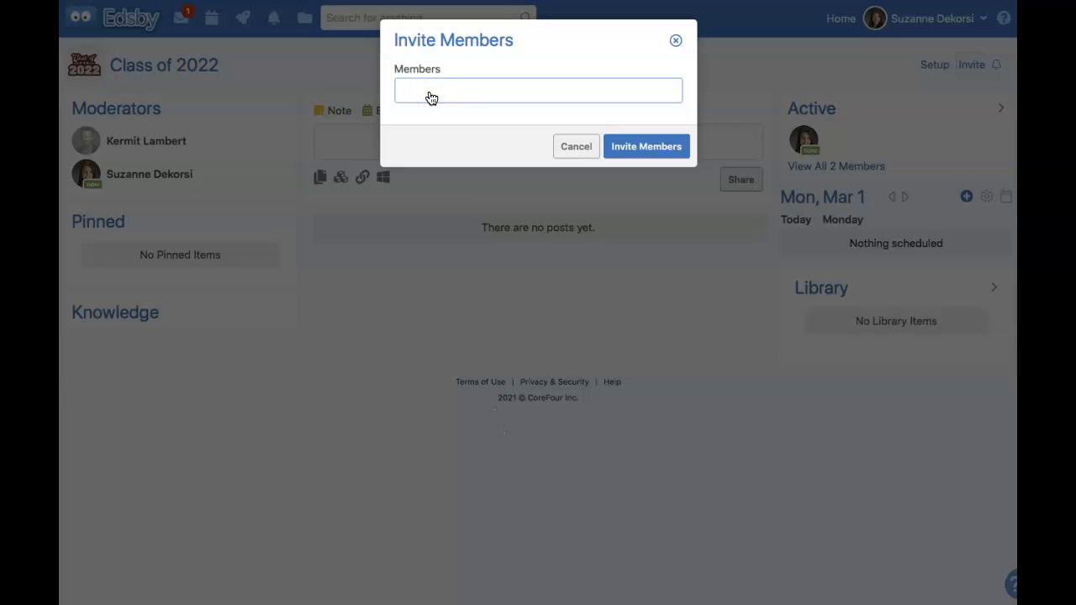
{"action": "left_click", "coordinate": [430, 94]}
{"action": "type", "text": "juan"}
{"action": "left_click", "coordinate": [444, 149]}
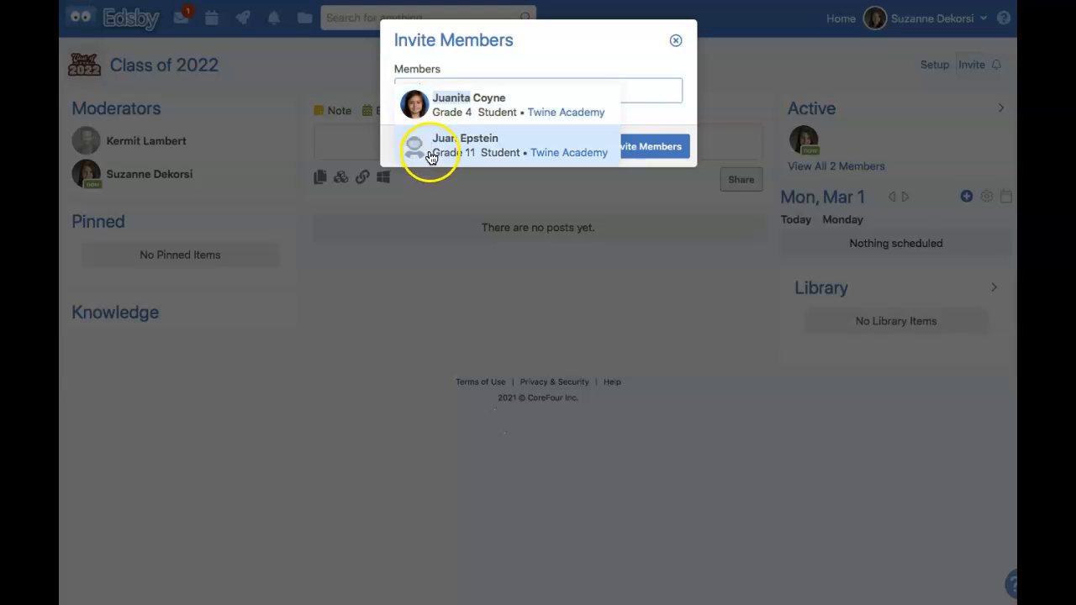
{"action": "left_click", "coordinate": [444, 148]}
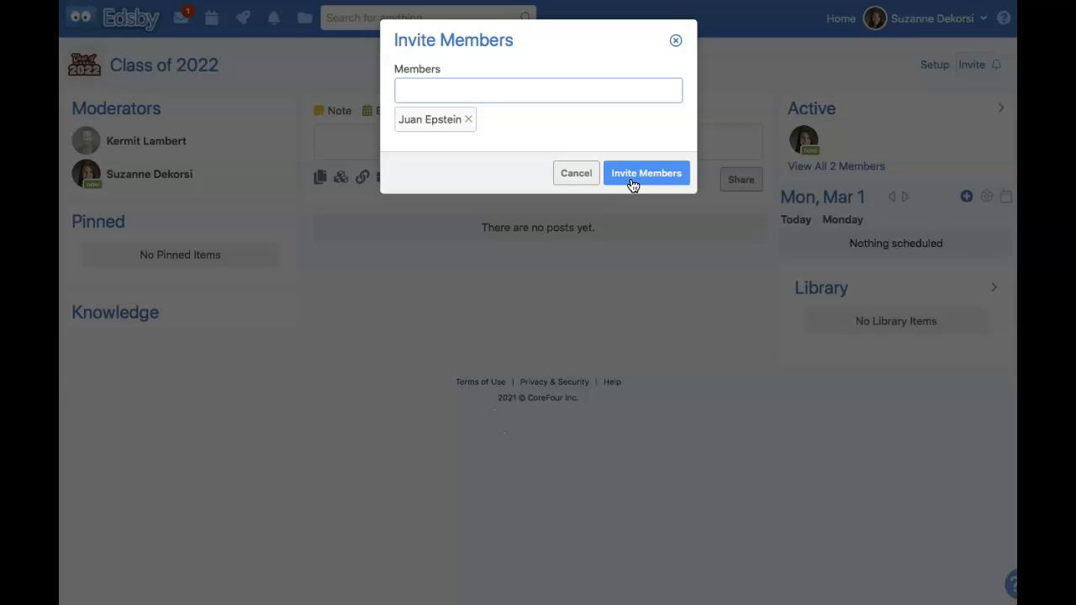
{"action": "left_click", "coordinate": [565, 172]}
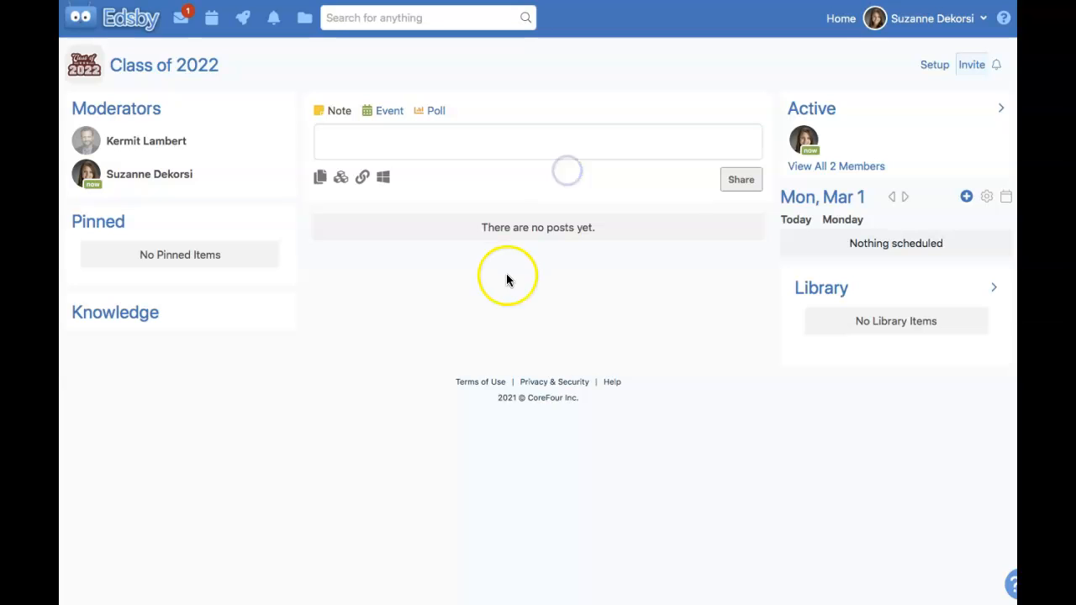
Return to the home page, open Twine Academy's student list and filter it to Grade 11
{"action": "left_click", "coordinate": [118, 22]}
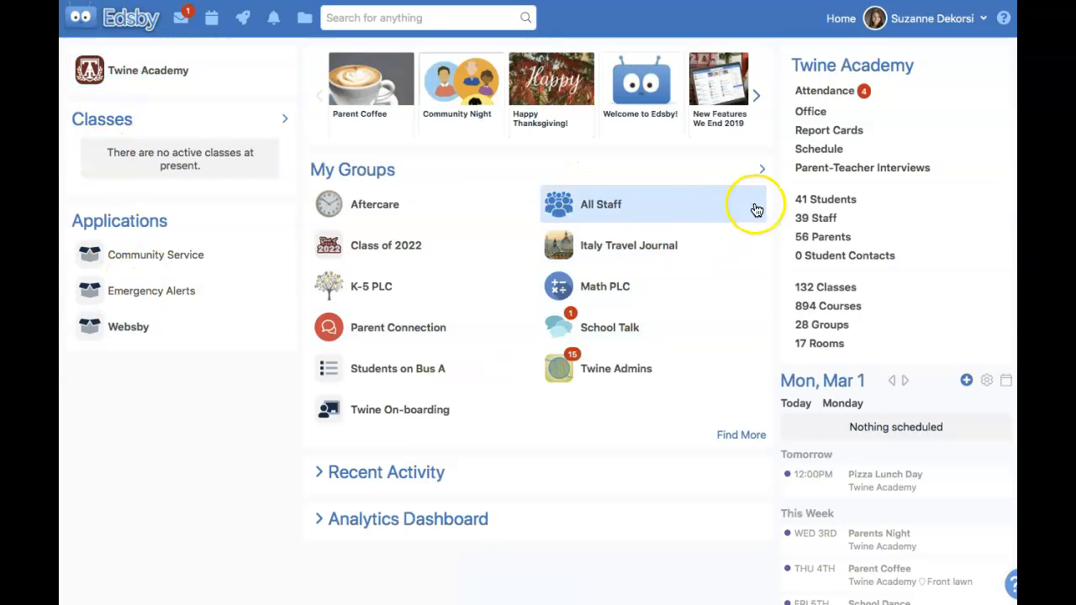
{"action": "left_click", "coordinate": [830, 203]}
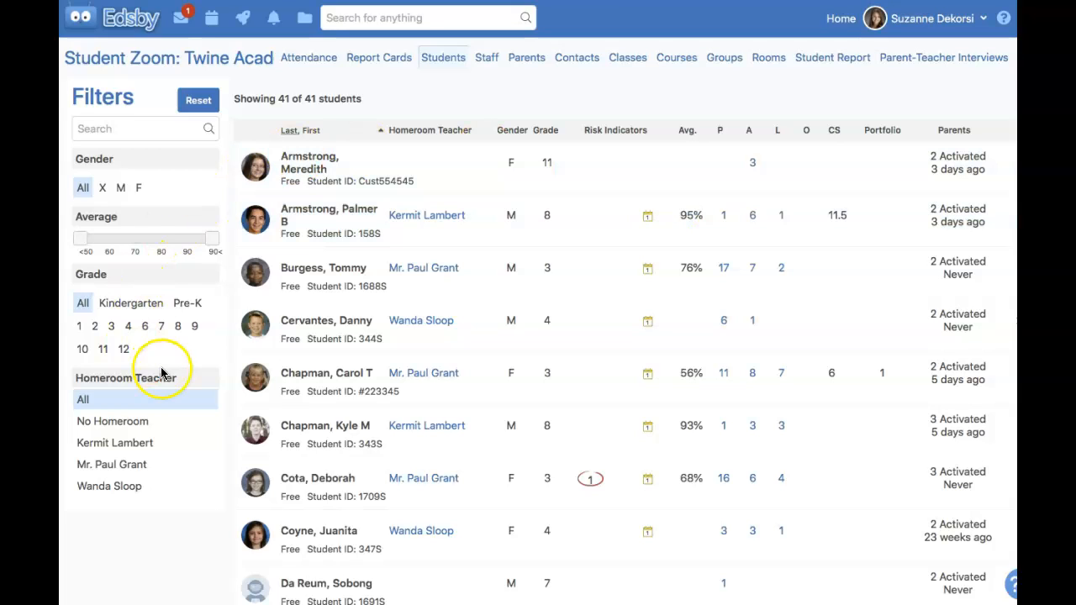
{"action": "left_click", "coordinate": [103, 349]}
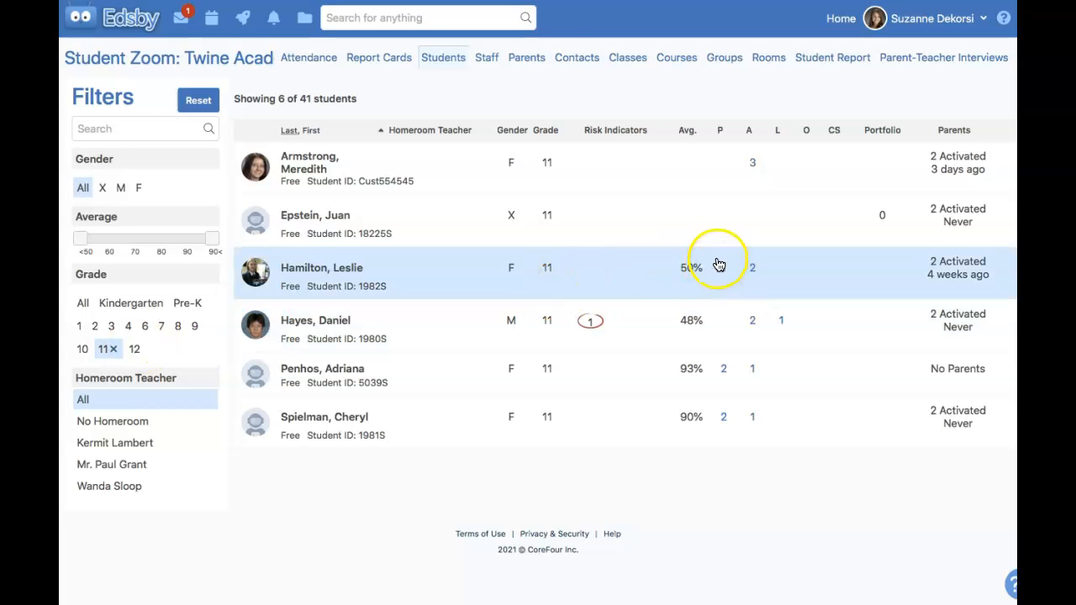
Turn on row selection in the student list and select all the filtered Grade 11 students
{"action": "scroll", "coordinate": [717, 269], "scroll_direction": "right", "scroll_amount": 2}
{"action": "left_click", "coordinate": [1006, 101]}
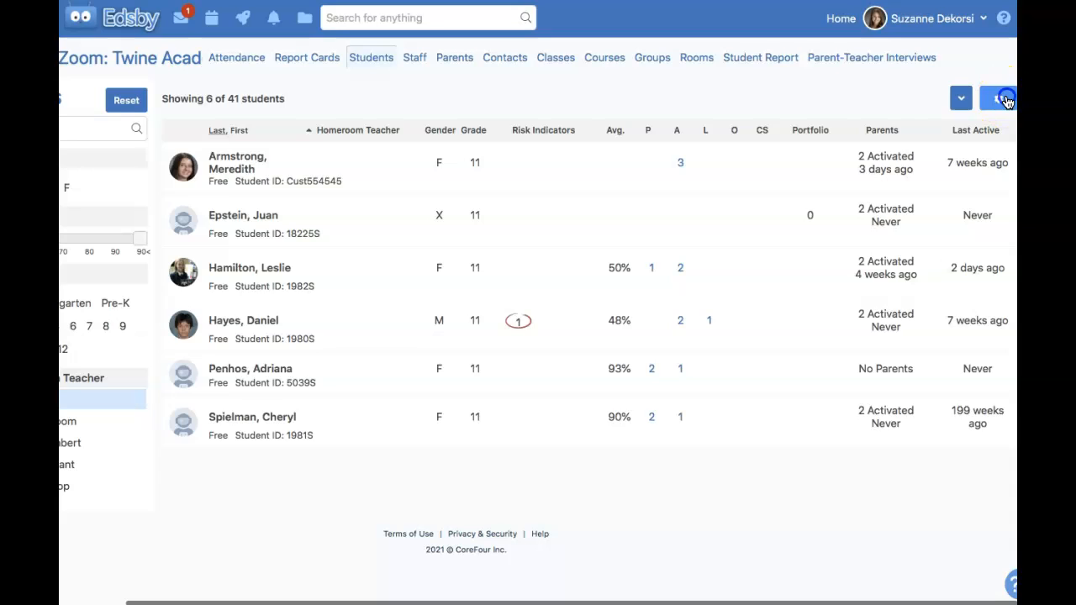
{"action": "left_click", "coordinate": [177, 134]}
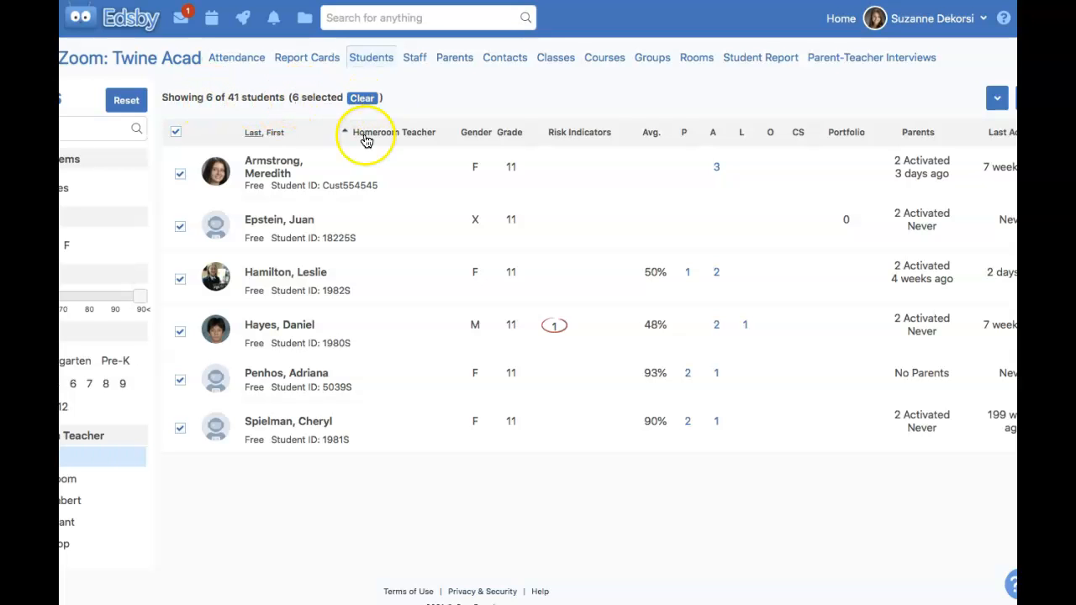
Add the selected Grade 11 students directly to the Class of 2022 group
{"action": "scroll", "coordinate": [656, 101], "scroll_direction": "right", "scroll_amount": 2}
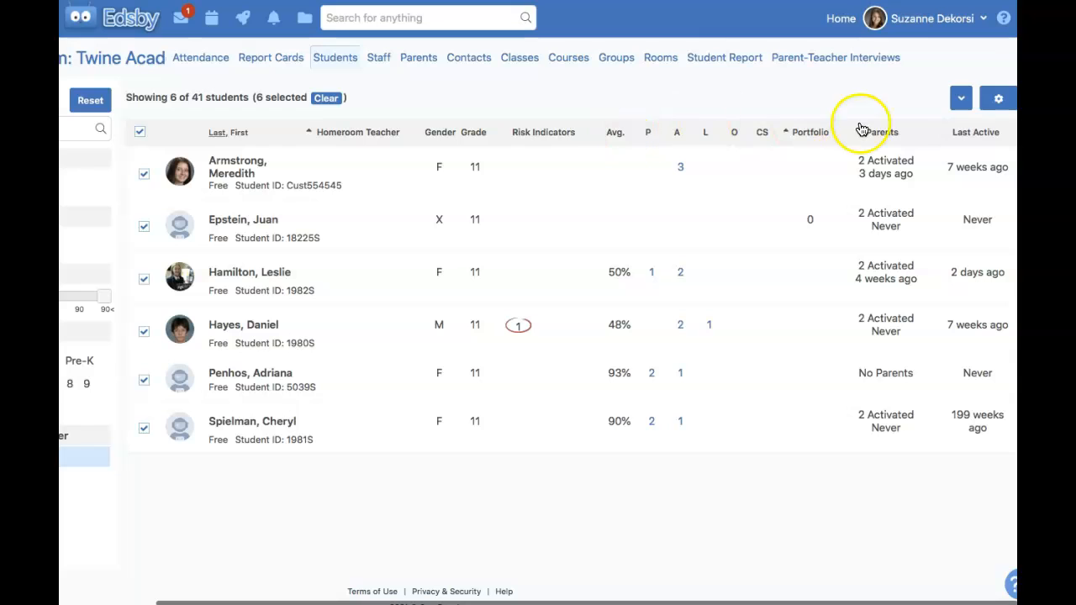
{"action": "left_click", "coordinate": [961, 99]}
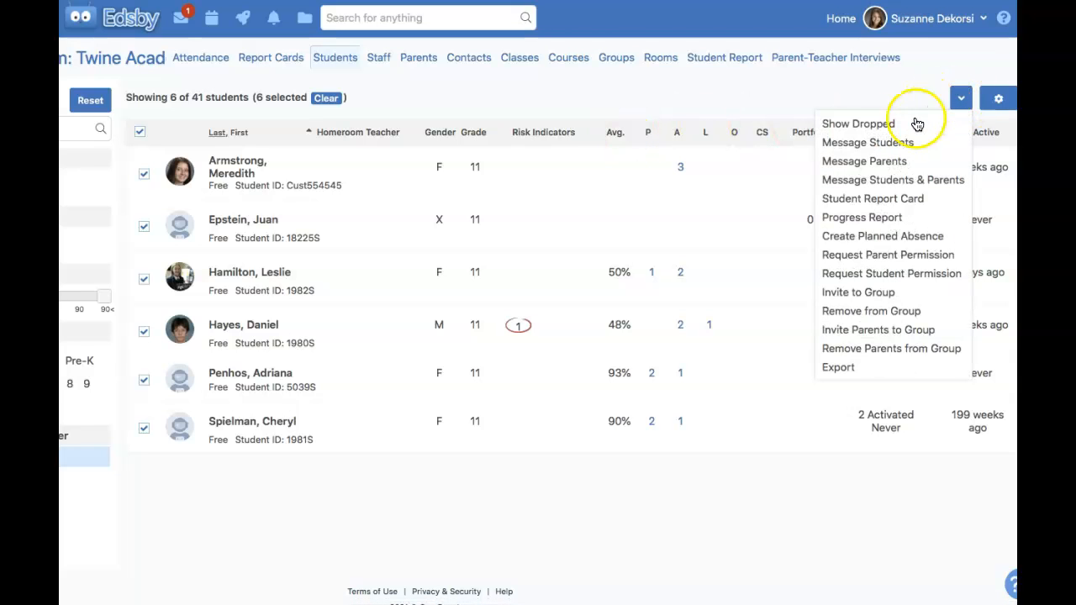
{"action": "left_click", "coordinate": [850, 296]}
{"action": "left_click", "coordinate": [416, 92]}
{"action": "left_click", "coordinate": [370, 148]}
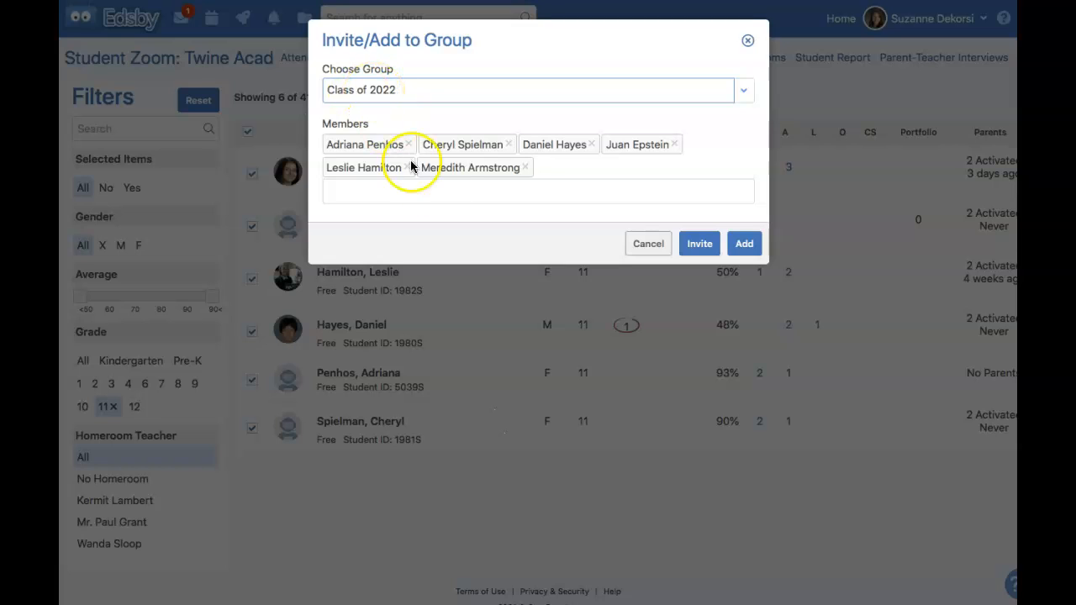
{"action": "left_click", "coordinate": [695, 252]}
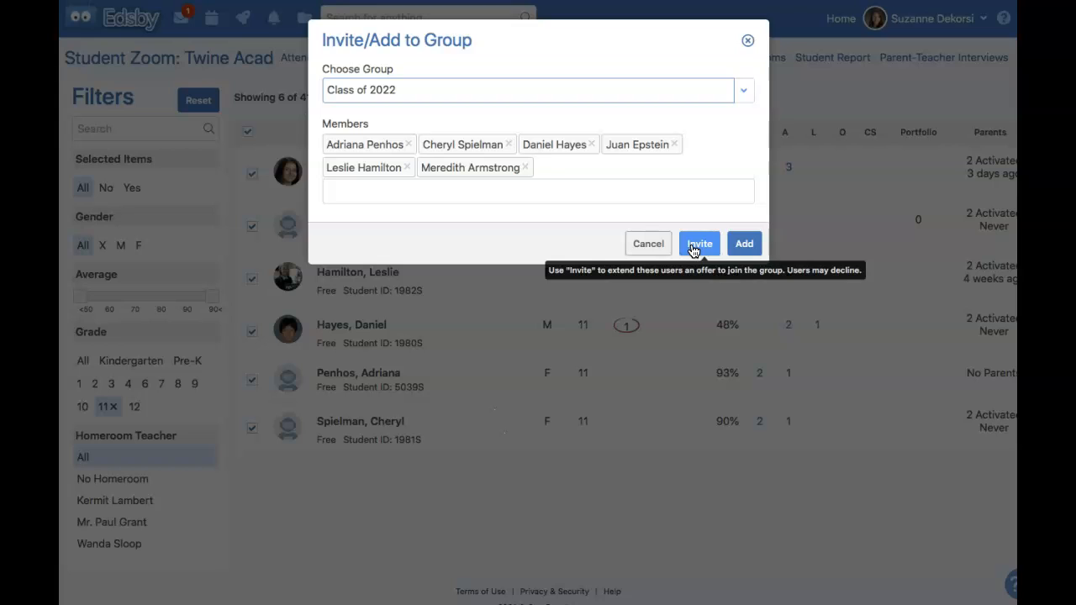
{"action": "left_click", "coordinate": [743, 246]}
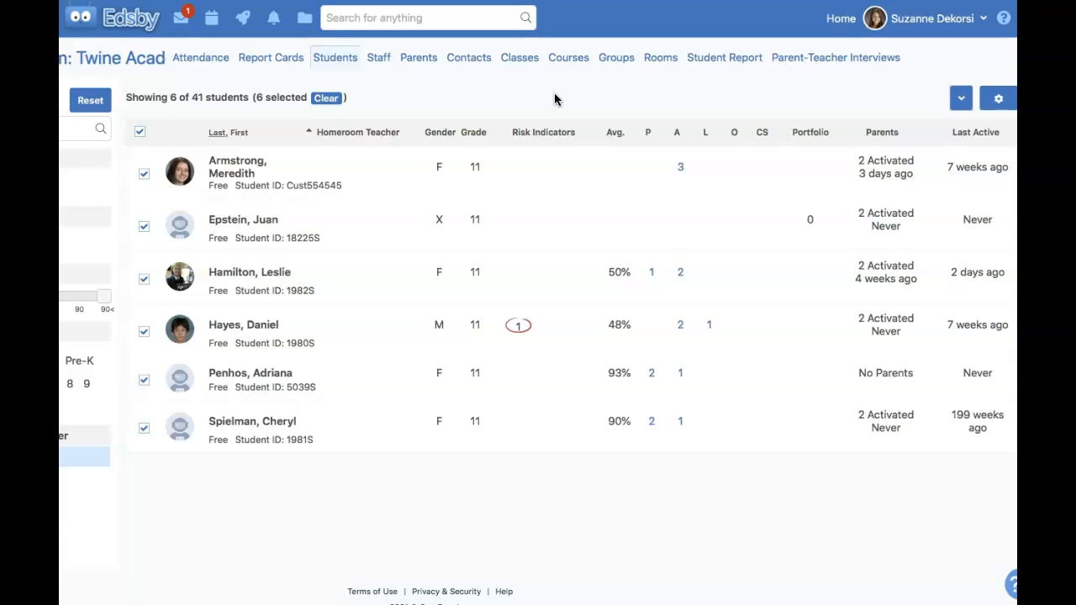
Leave the student list and go back to the home page
{"action": "scroll", "coordinate": [555, 99], "scroll_direction": "left", "scroll_amount": 3}
{"action": "left_click", "coordinate": [120, 32]}
{"action": "left_click", "coordinate": [137, 22]}
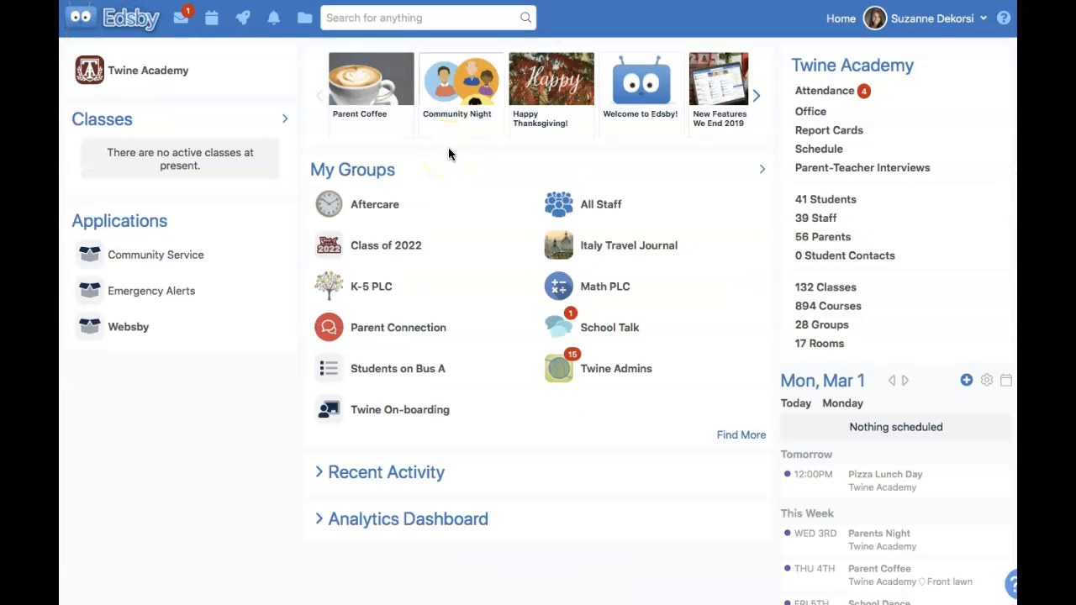